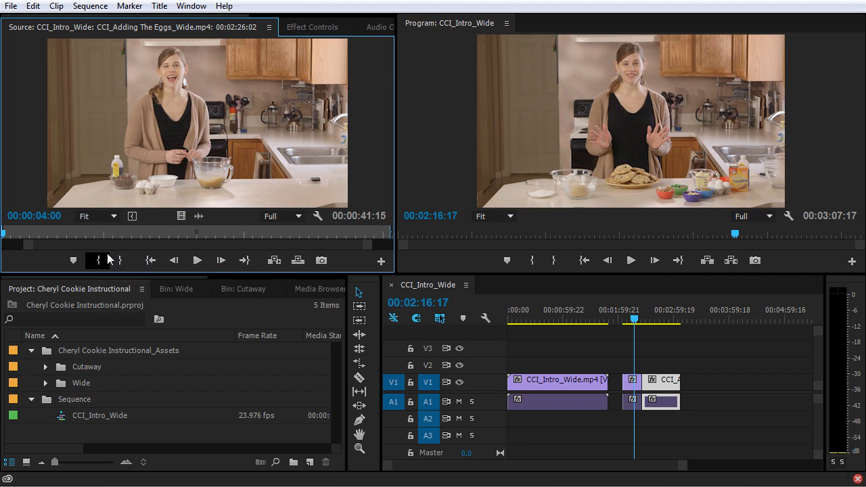
Load CCI_microwave Cutaway.mp4 from the Cutaway bin into the Source Monitor and scrub through its footage.
click(46, 367)
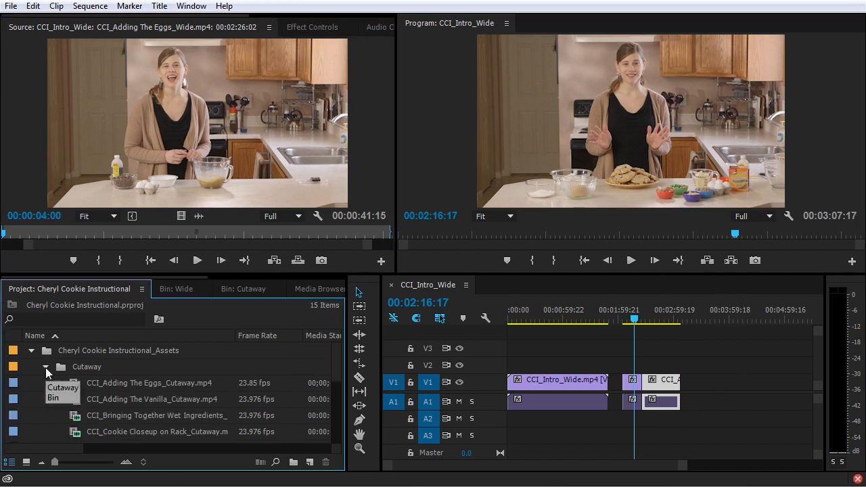
scroll(97, 367, down, 5)
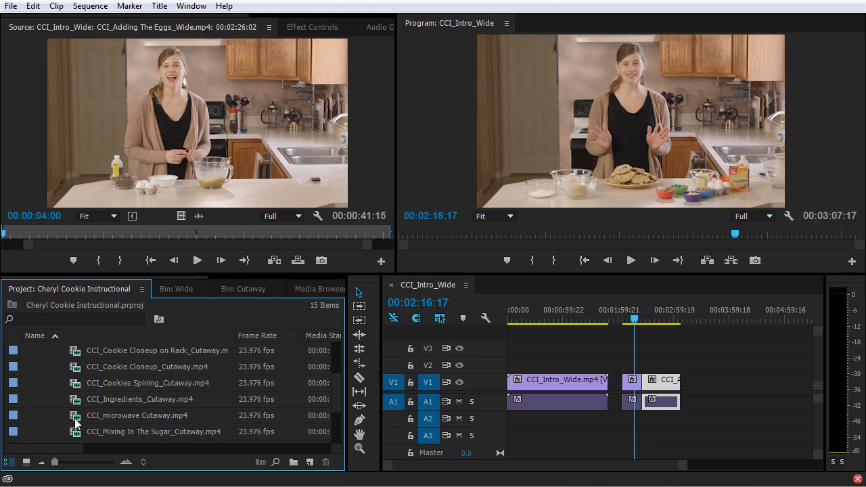
double_click(87, 416)
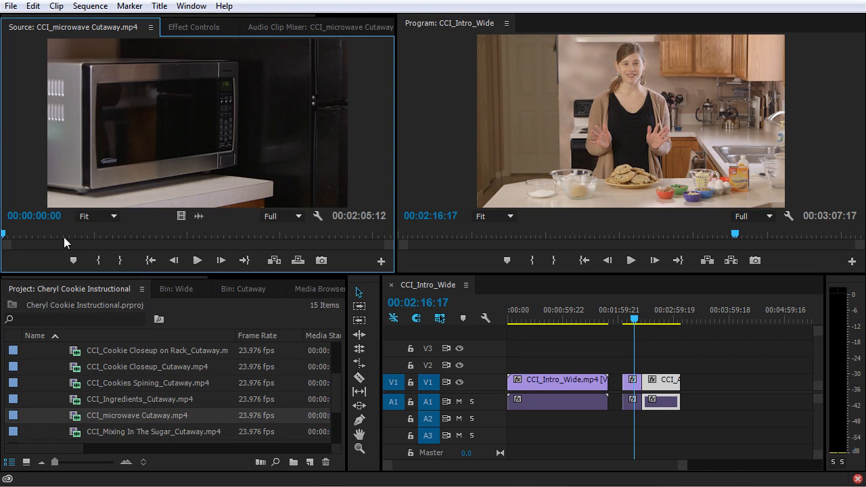
drag(5, 233, 322, 233)
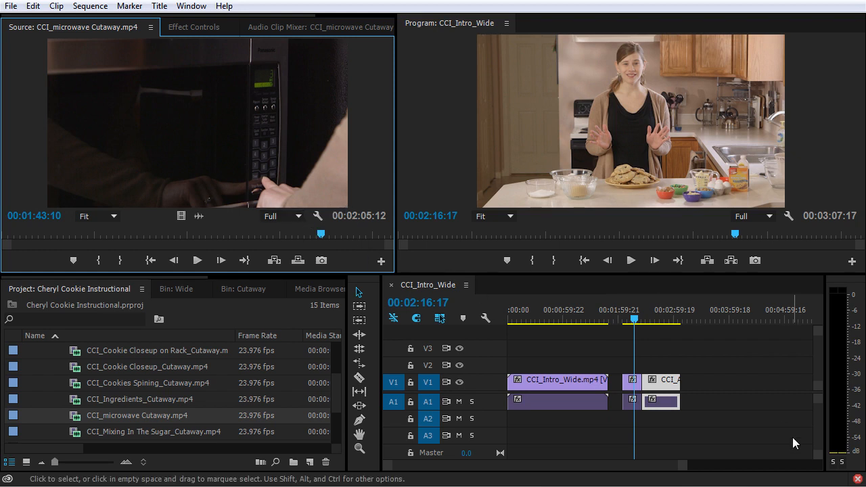
Mark the butter-into-microwave section of the source clip with an In point at 00:01:18:22 and an Out point at 00:01:26:03.
click(213, 235)
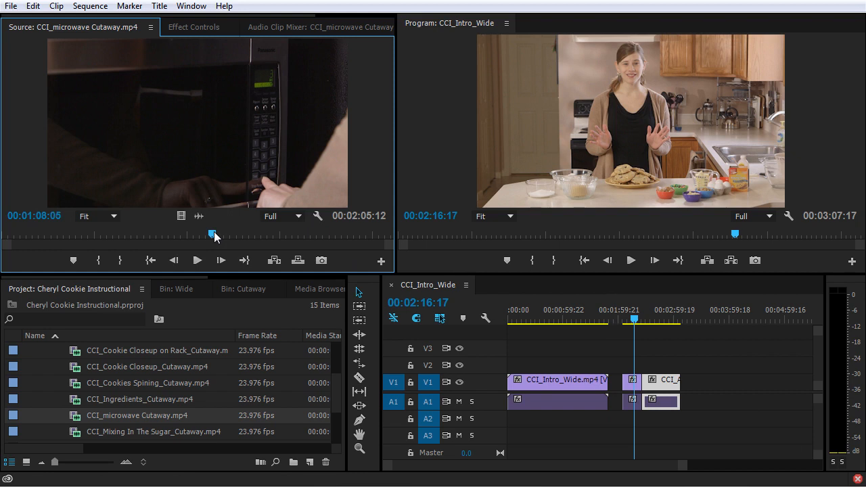
drag(213, 235, 257, 234)
key(space)
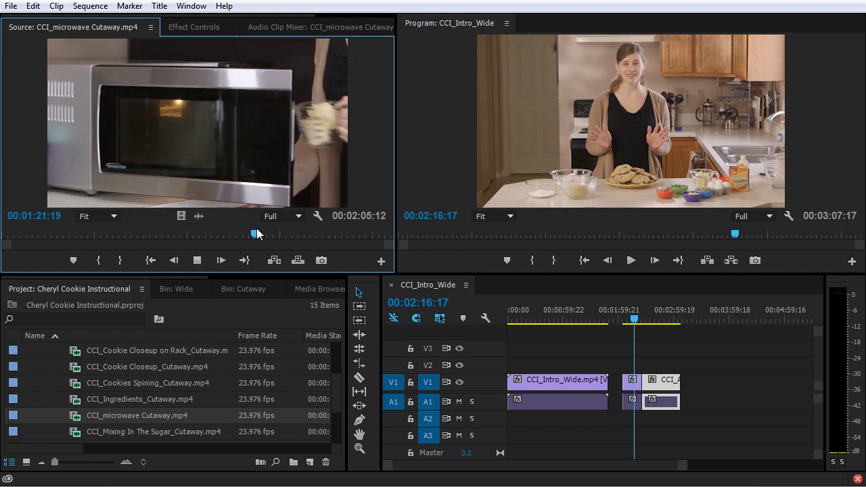
drag(257, 234, 245, 234)
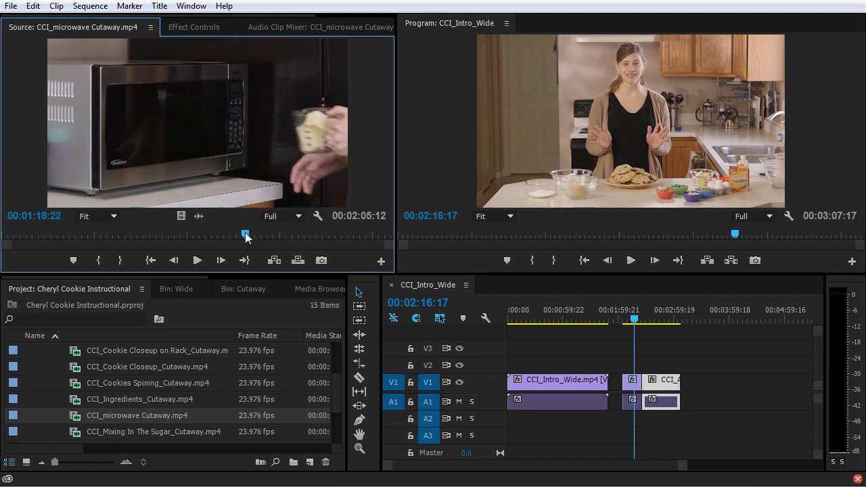
click(94, 261)
key(space)
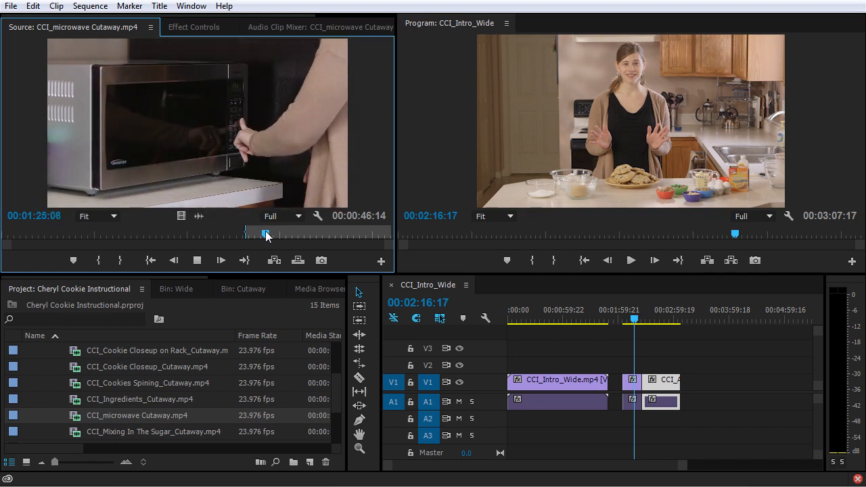
key(space)
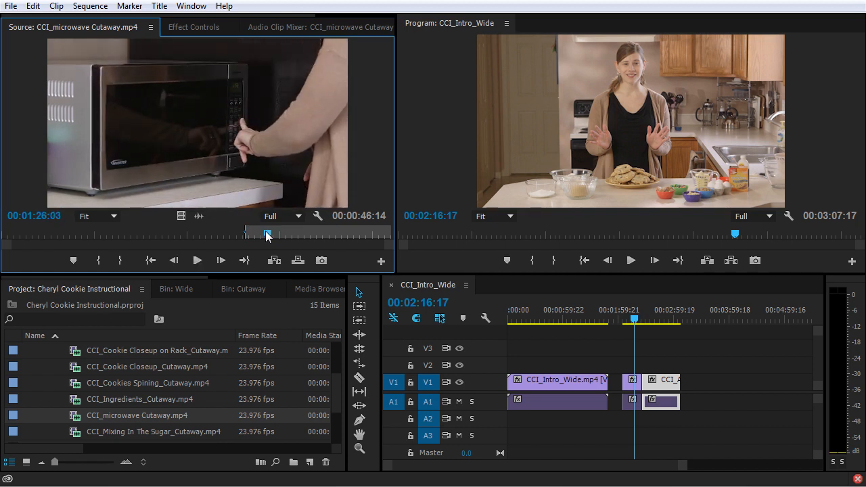
click(123, 260)
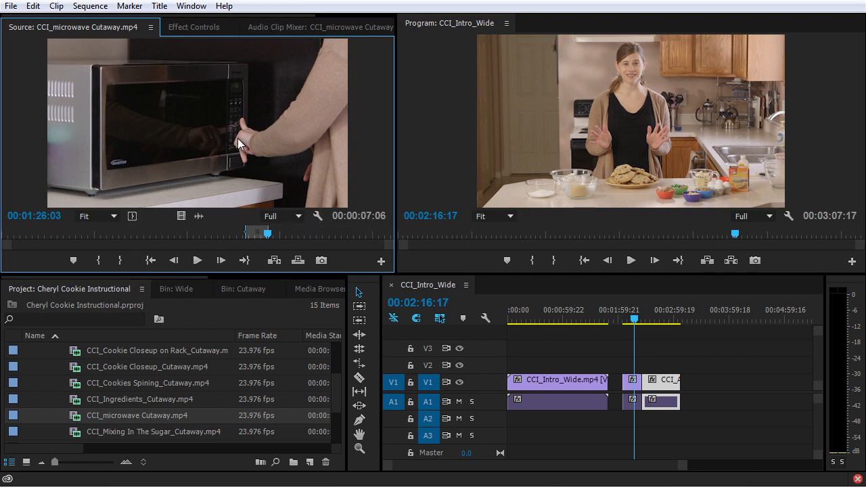
Make a subclip of the marked section named "CCI_microwave Cutaway_Butter In" in the Cutaway bin, with trims restricted to subclip boundaries.
drag(238, 137, 148, 383)
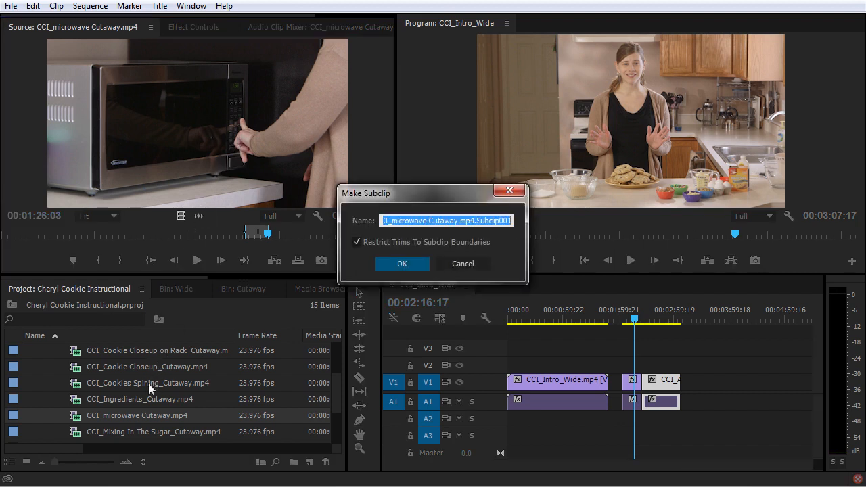
double_click(396, 220)
click(464, 222)
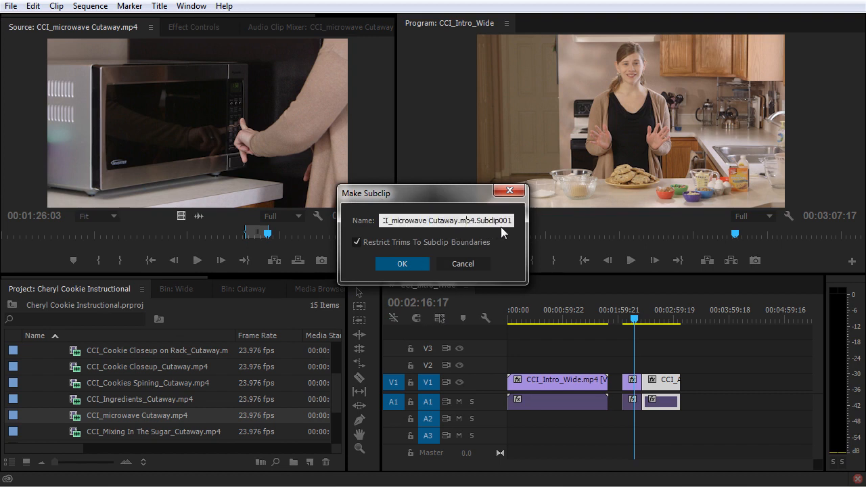
shift+click(513, 221)
key(BackSpace)
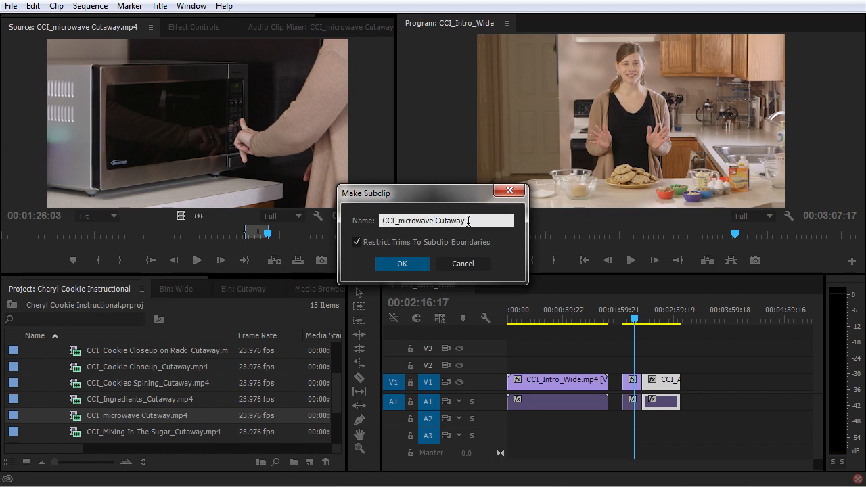
click(486, 219)
text(_Butter In)
click(405, 263)
scroll(192, 354, down, 2)
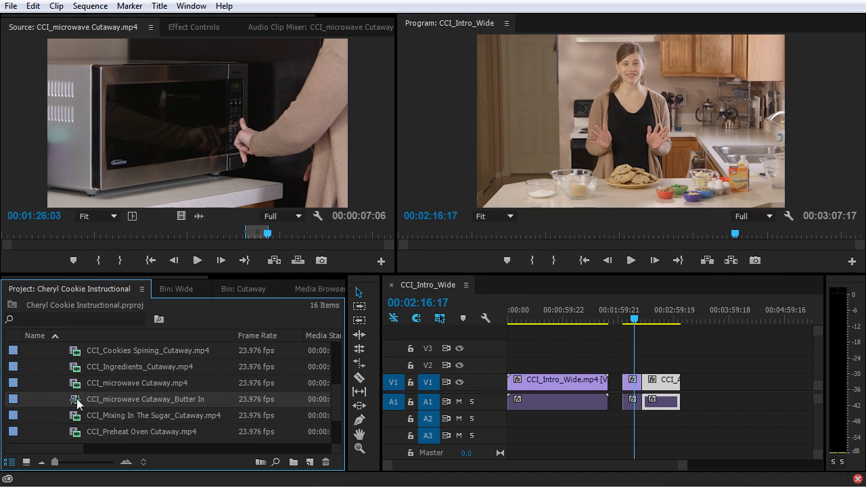
Mark the microwave keypad close-up in the source clip with an In point at 00:01:40:19 and an Out point at 00:01:52:14.
drag(274, 239, 312, 235)
click(98, 260)
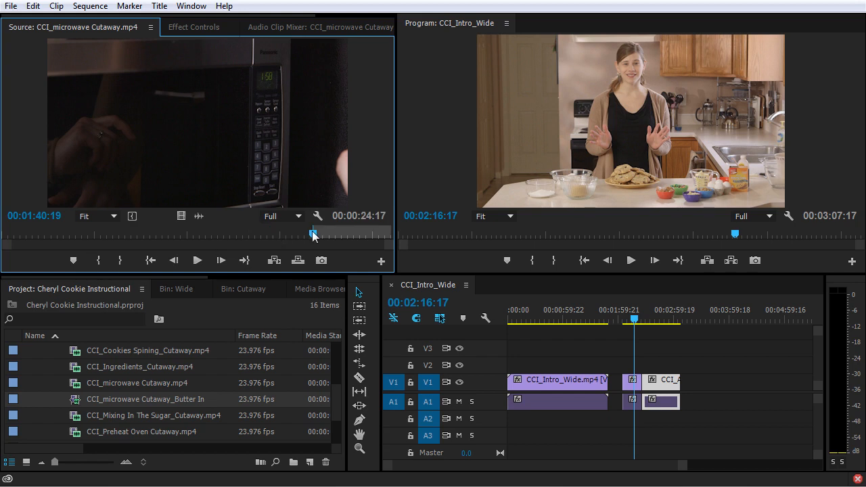
drag(313, 235, 349, 235)
click(122, 261)
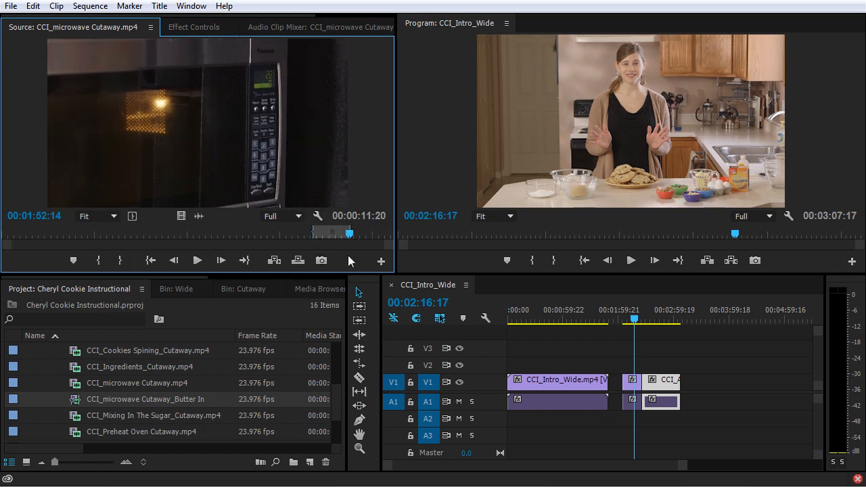
Make a subclip of the marked close-up named "CCI_microwave Cutaway_Enter 30", with trims restricted to subclip boundaries.
click(56, 7)
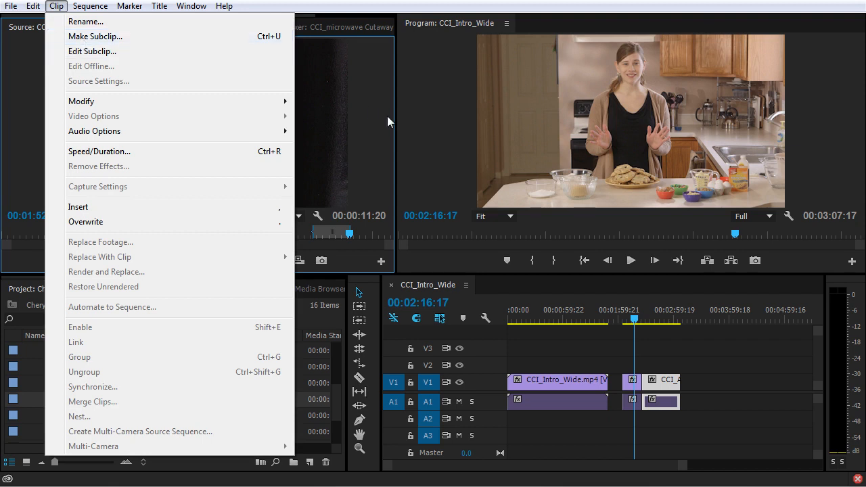
click(302, 135)
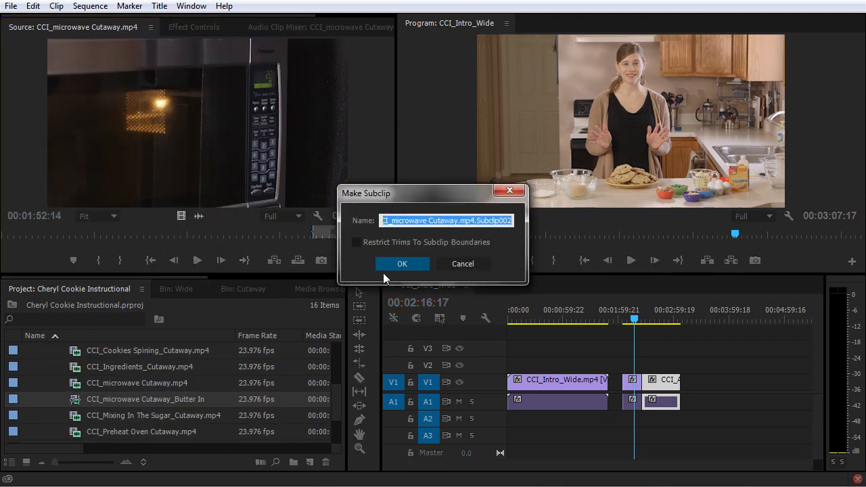
text(_Enter 3)
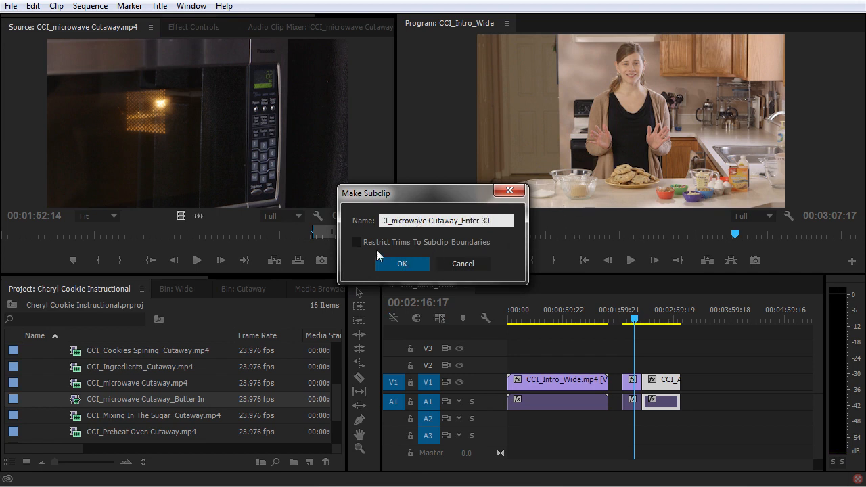
click(357, 242)
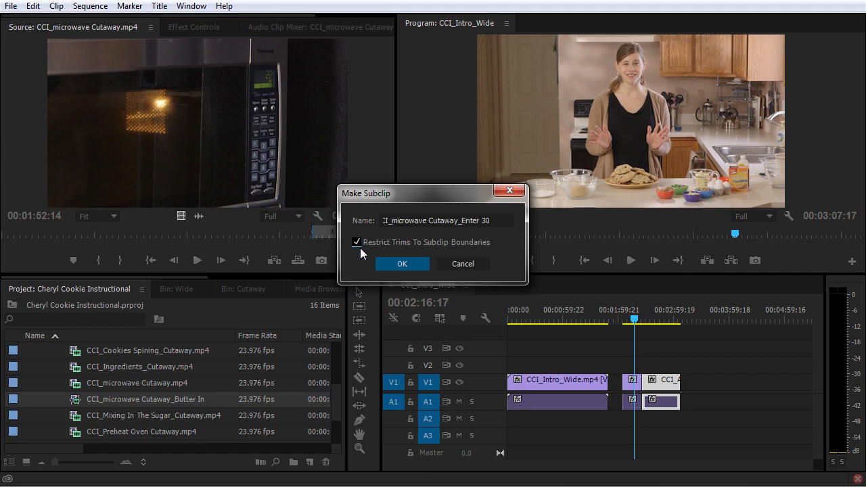
click(417, 265)
Place the Butter In and Enter 30 subclips back to back on V1 after the existing clips, and move the playhead to 00:03:26:21.
click(99, 397)
drag(100, 397, 701, 395)
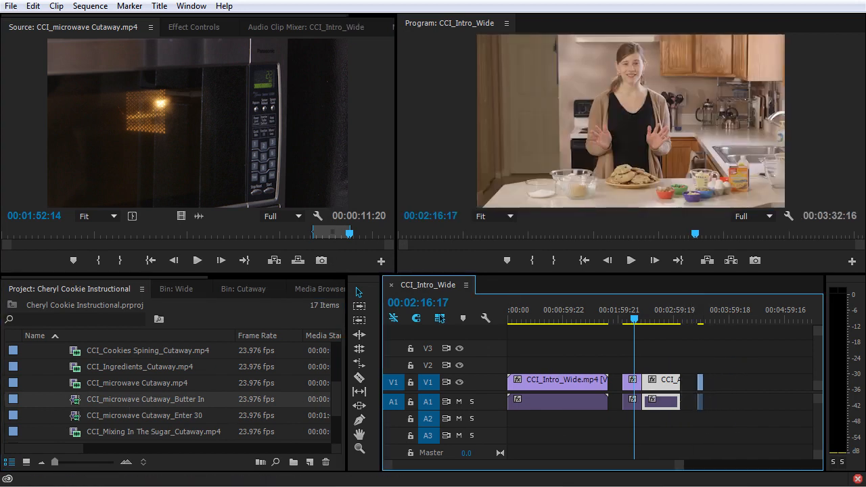
drag(70, 419, 712, 398)
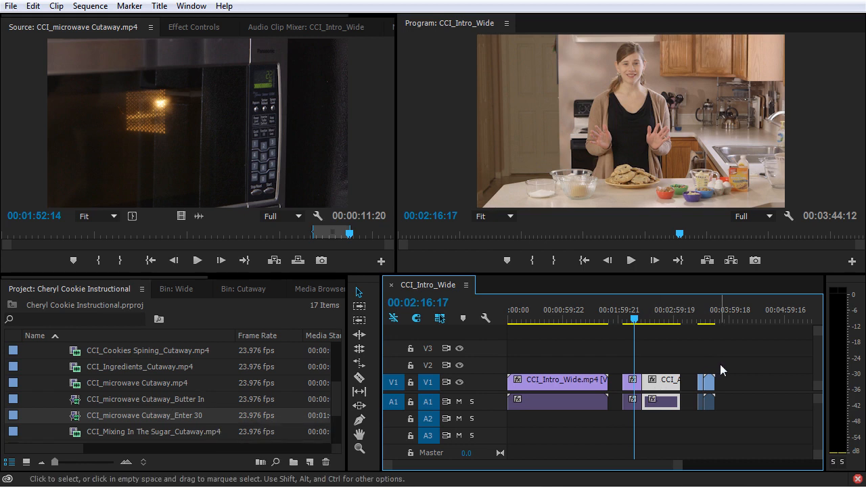
drag(643, 317, 698, 318)
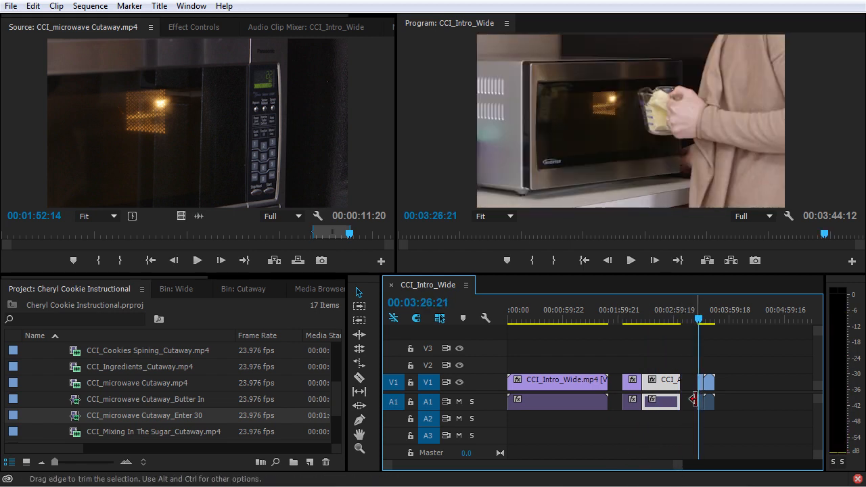
Try to extend the Enter 30 clip at both ends in the timeline, shifting it about one second later to leave a gap before it.
scroll(706, 391, up, 2)
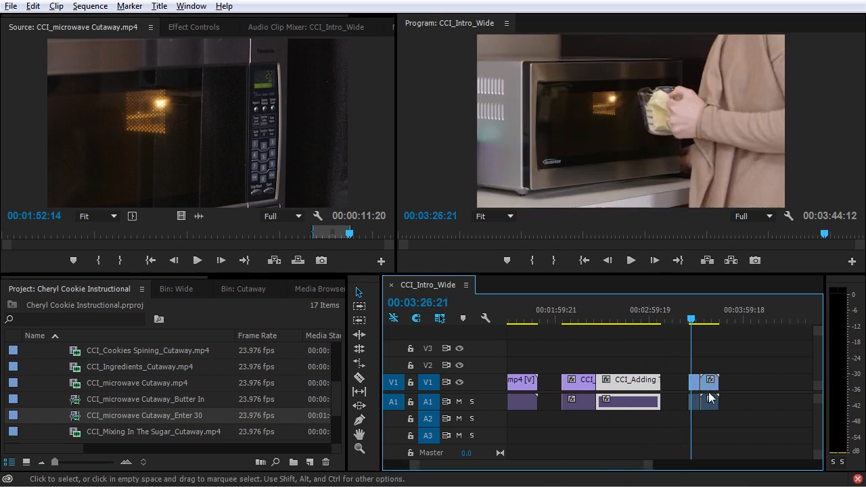
scroll(708, 393, up, 5)
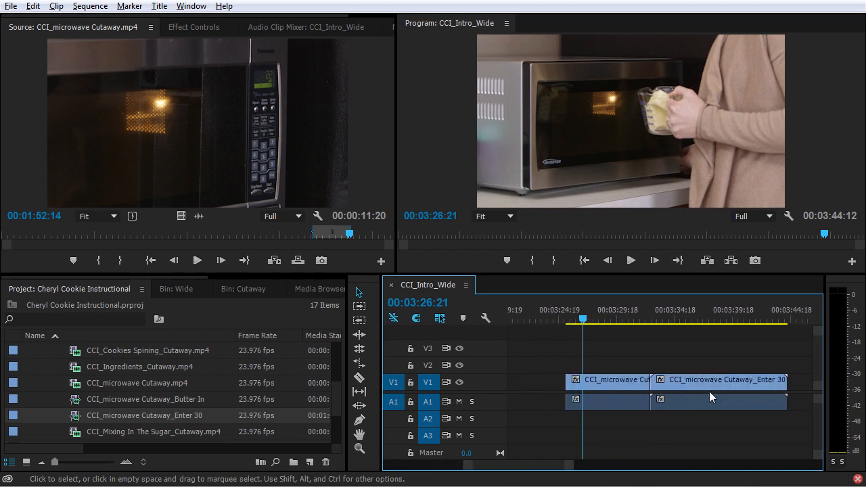
scroll(708, 394, up, 2)
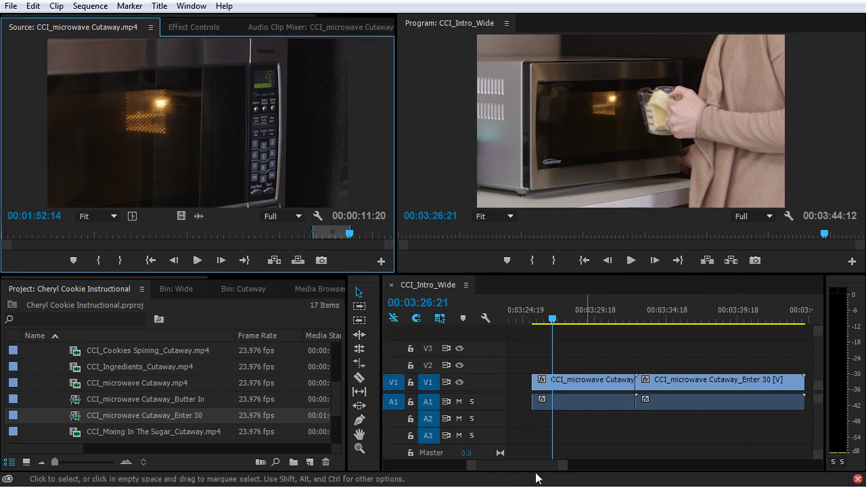
scroll(529, 469, right, 3)
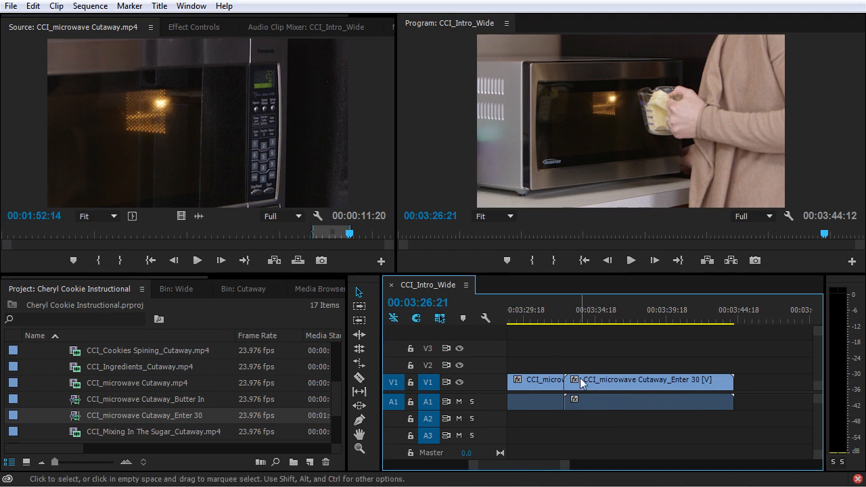
click(636, 379)
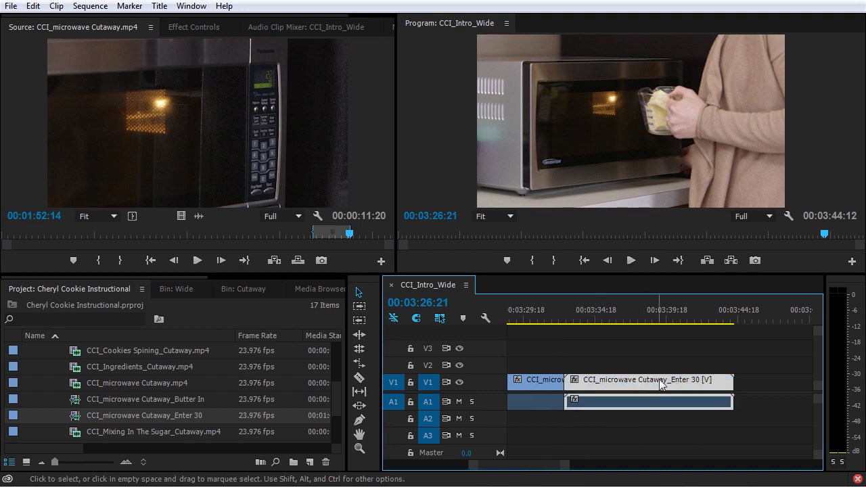
mouse_move(732, 383)
mouse_down()
mouse_move(778, 383)
mouse_move(707, 385)
mouse_move(732, 385)
mouse_up()
drag(613, 384, 630, 384)
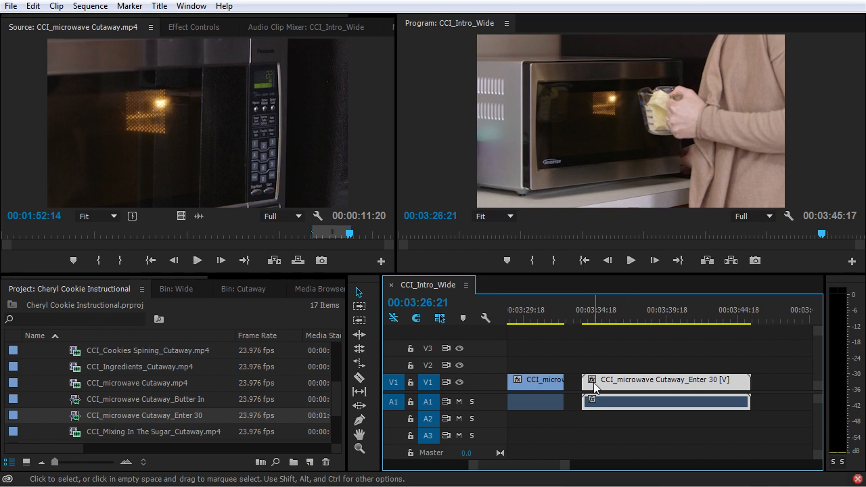
click(592, 431)
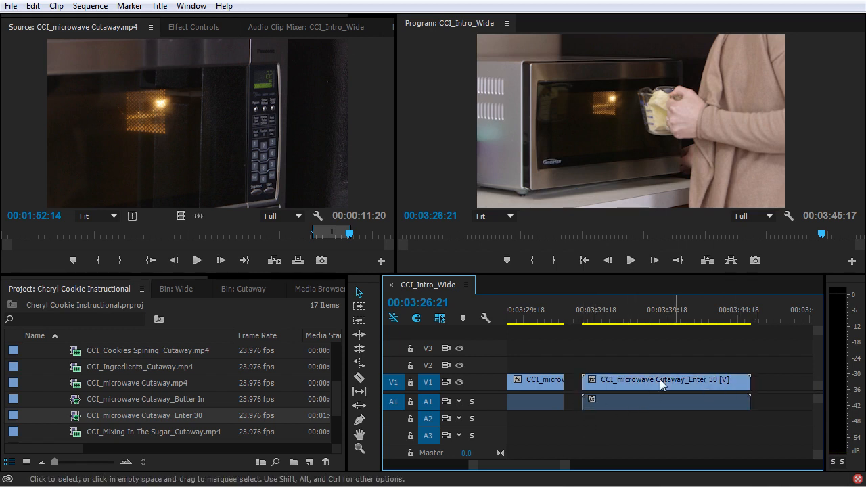
drag(587, 380, 586, 382)
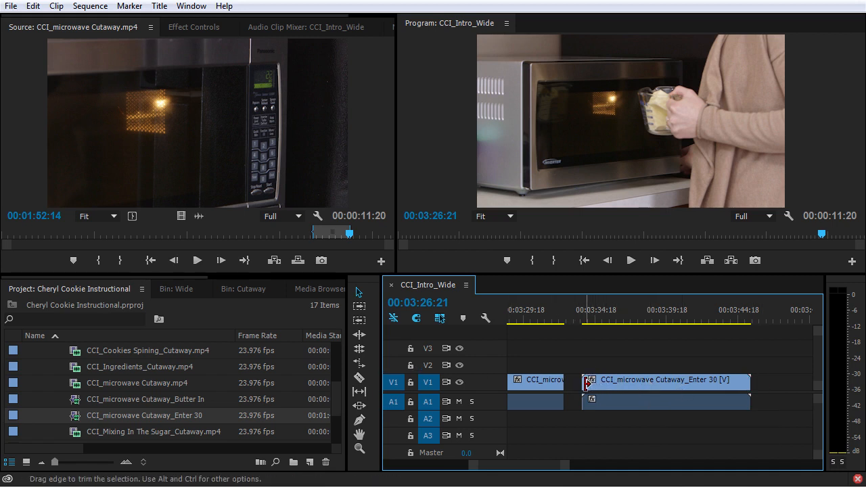
Delete the Enter 30 clip from the timeline and select the remaining Butter In clip.
click(627, 382)
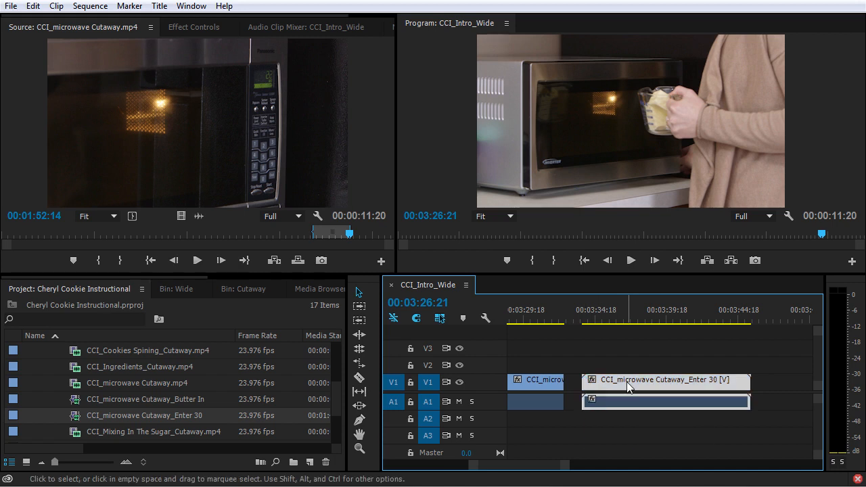
key(Delete)
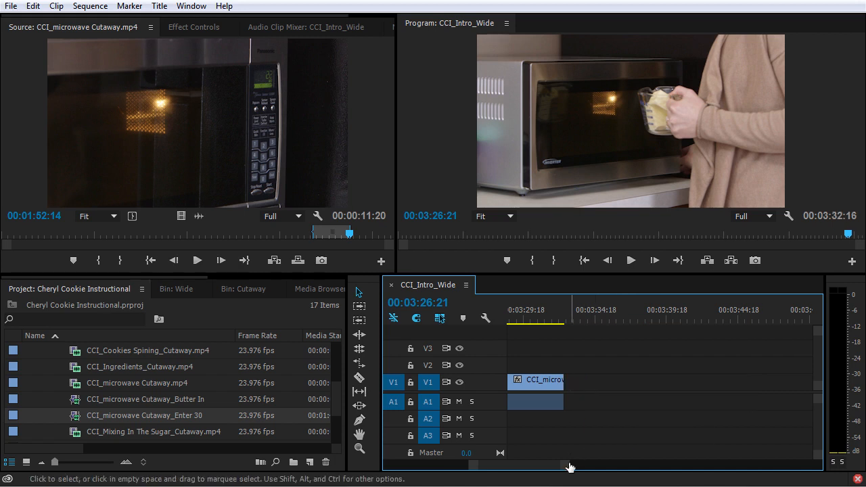
drag(549, 467, 544, 465)
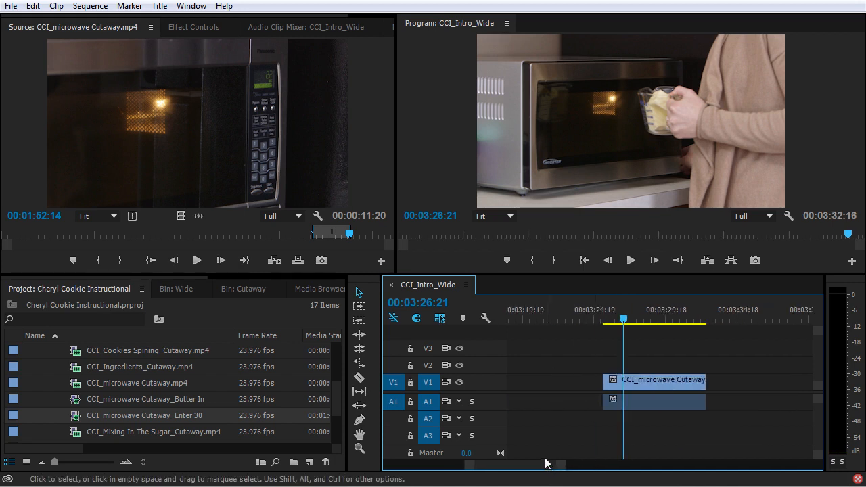
click(664, 383)
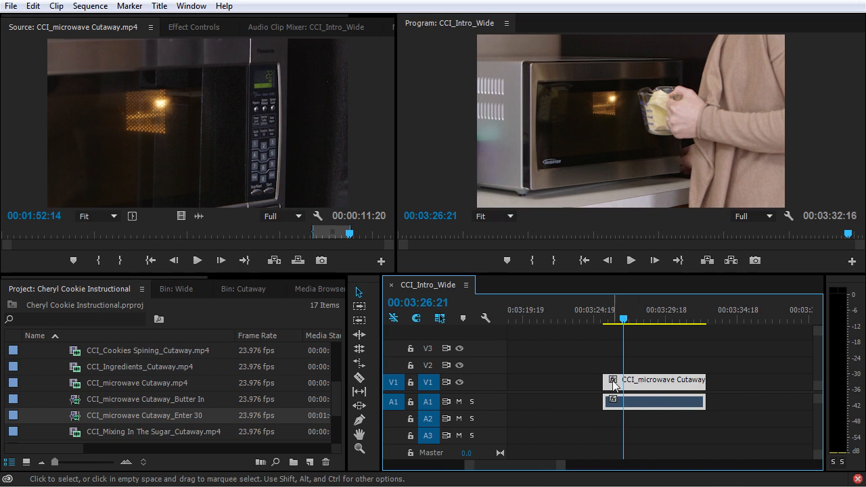
Extend the start of the Butter In clip slightly in the timeline, and delete the Enter 30 subclip from the project.
mouse_move(606, 382)
mouse_down()
mouse_move(564, 383)
mouse_move(605, 386)
mouse_up()
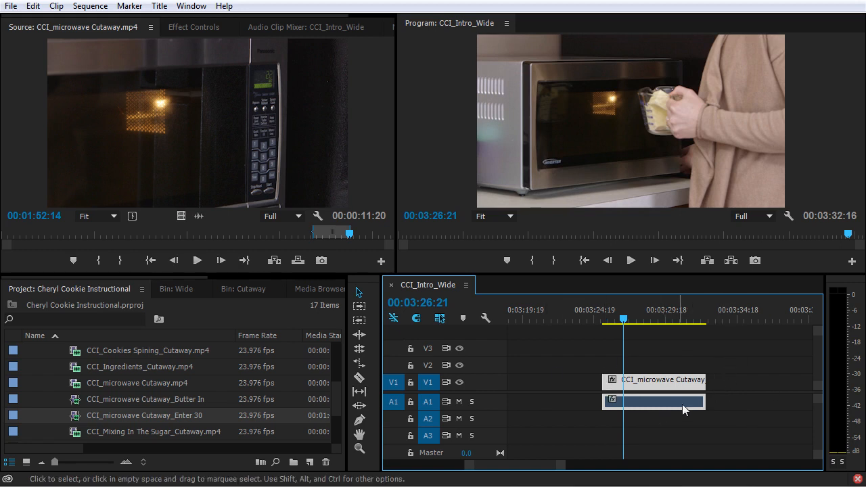
click(77, 419)
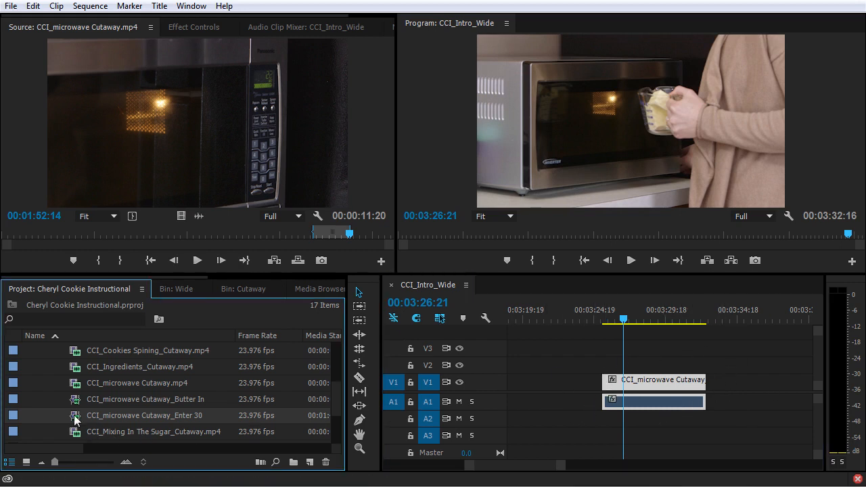
key(Delete)
Make a subclip of the marked close-up named "CCI_microwave Cutaway_Enter 30", without restricting trims to subclip boundaries.
click(193, 124)
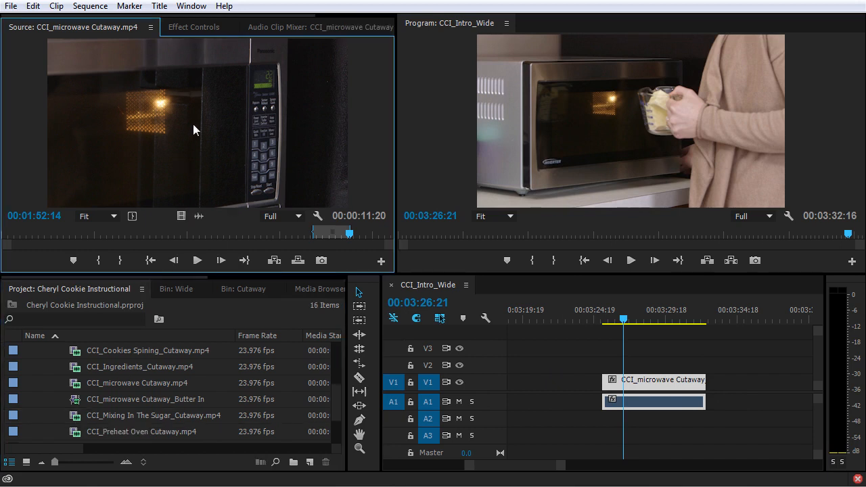
key(ctrl+u)
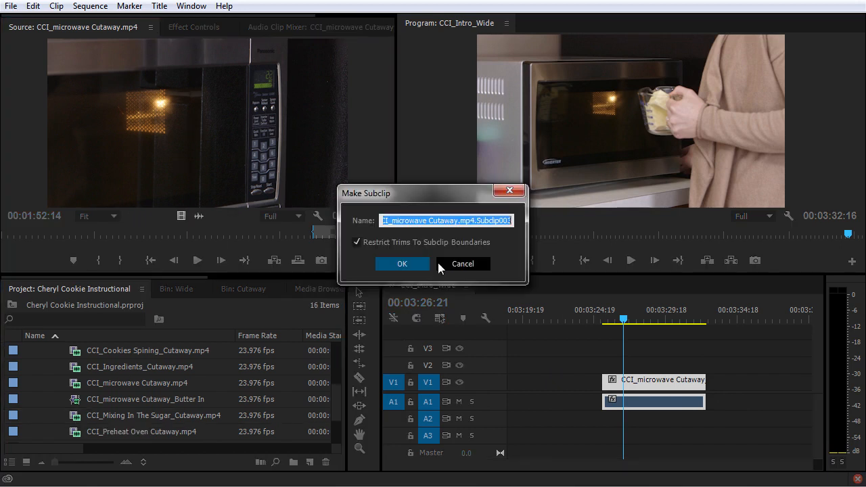
click(445, 223)
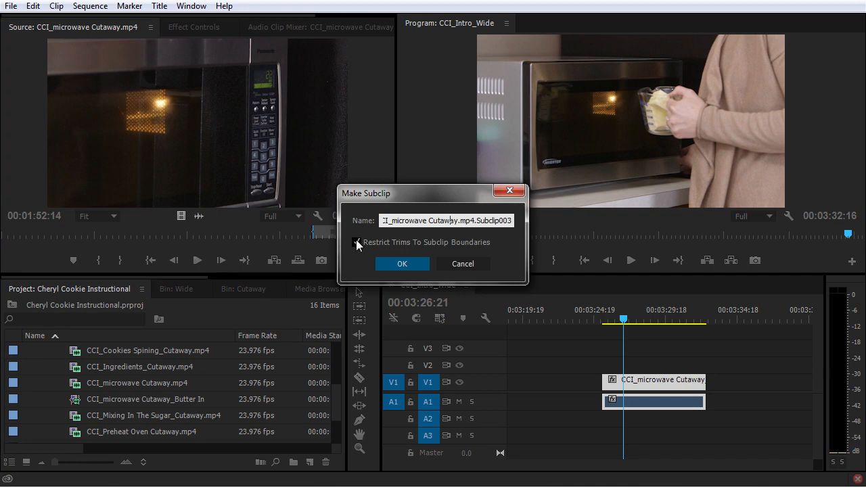
click(357, 242)
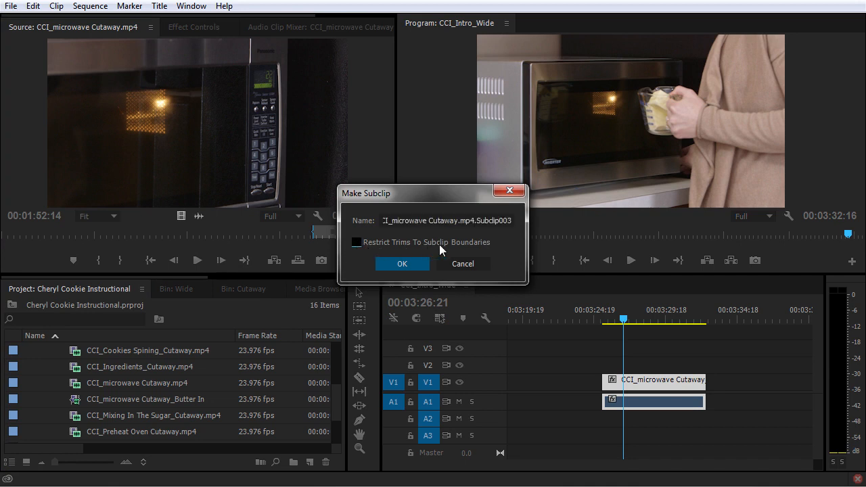
drag(459, 221, 549, 224)
text(_Enter 30)
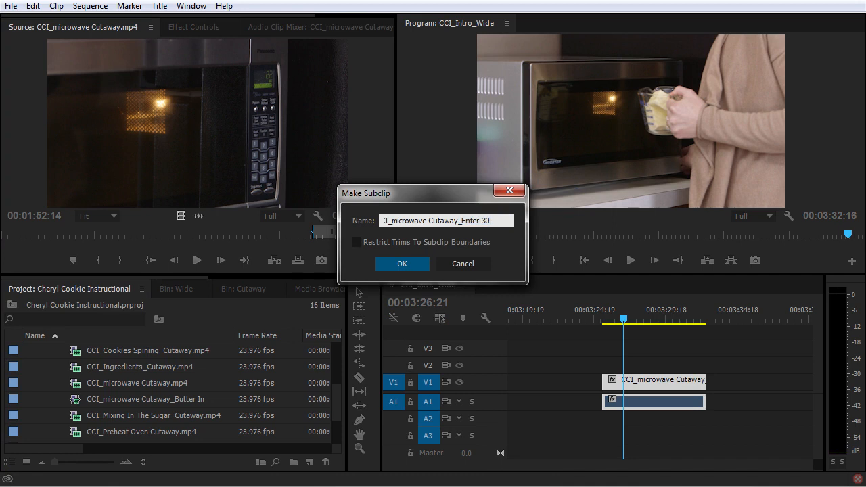
click(402, 263)
Place the new Enter 30 subclip on V1 after the Butter In clip, leaving a small gap between them.
drag(46, 351, 70, 384)
scroll(66, 380, down, 3)
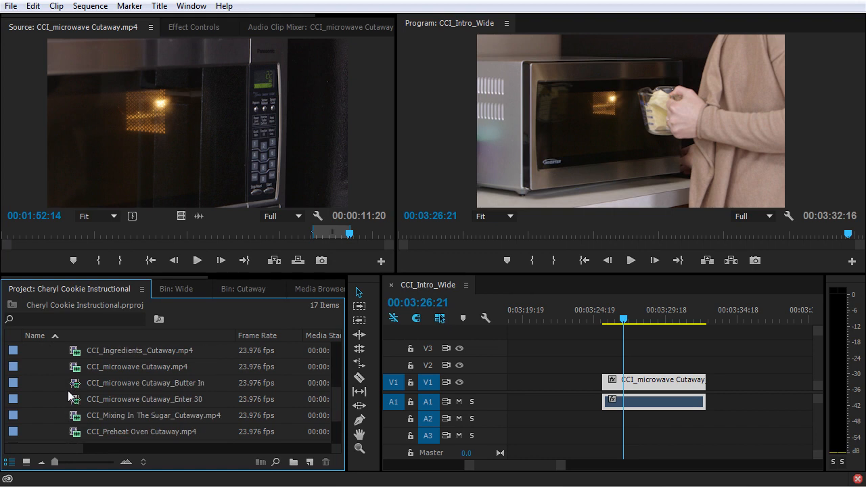
drag(80, 395, 740, 391)
click(736, 382)
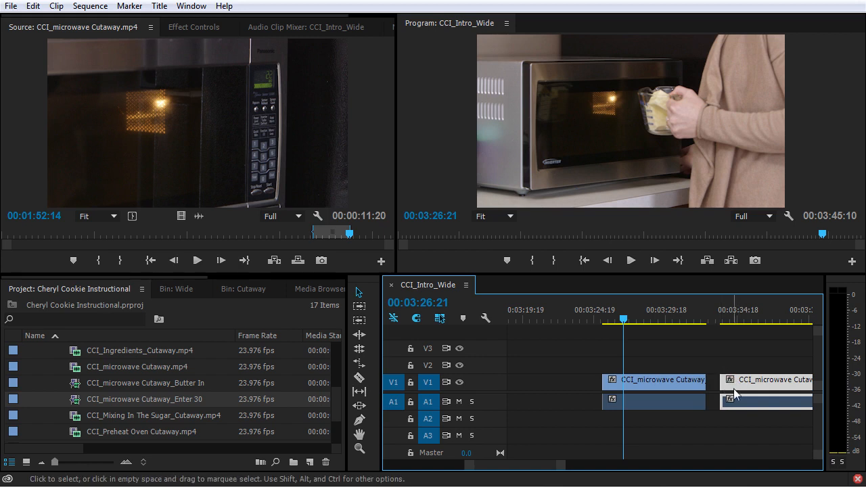
drag(534, 467, 535, 468)
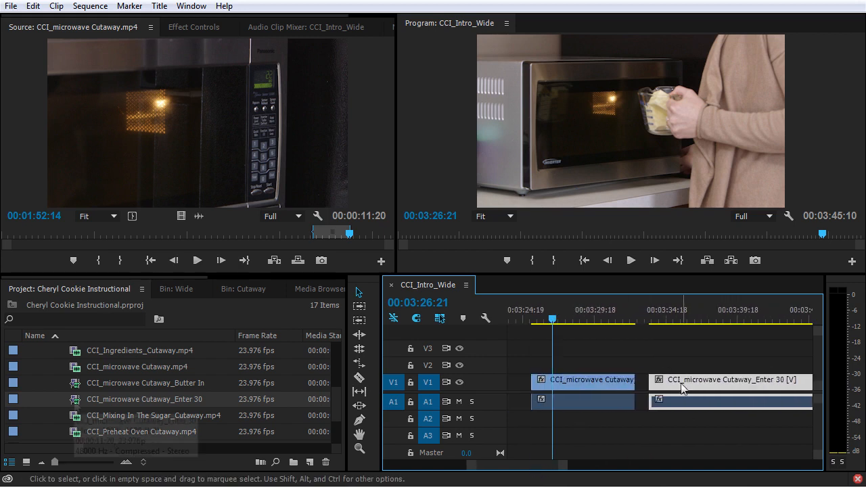
Undo the placement and creation of the Enter 30 subclip, and redo both.
key(ctrl+z)
key(ctrl+z)
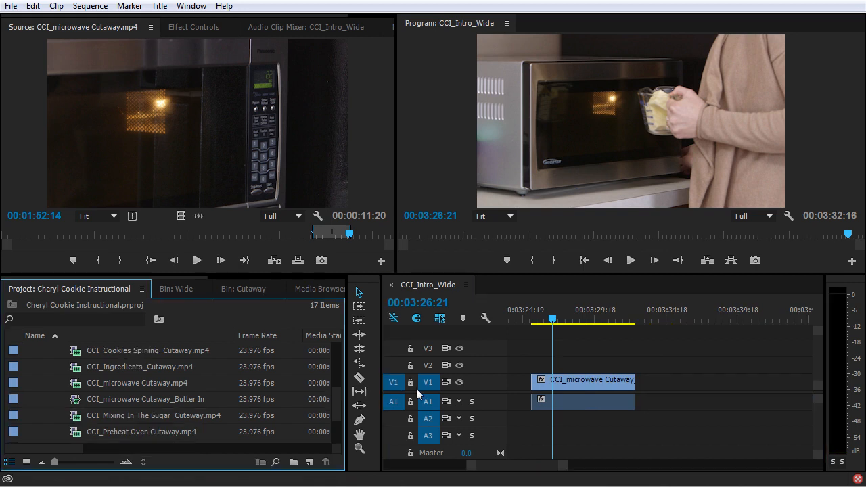
key(ctrl+shift+z)
key(ctrl+shift+z)
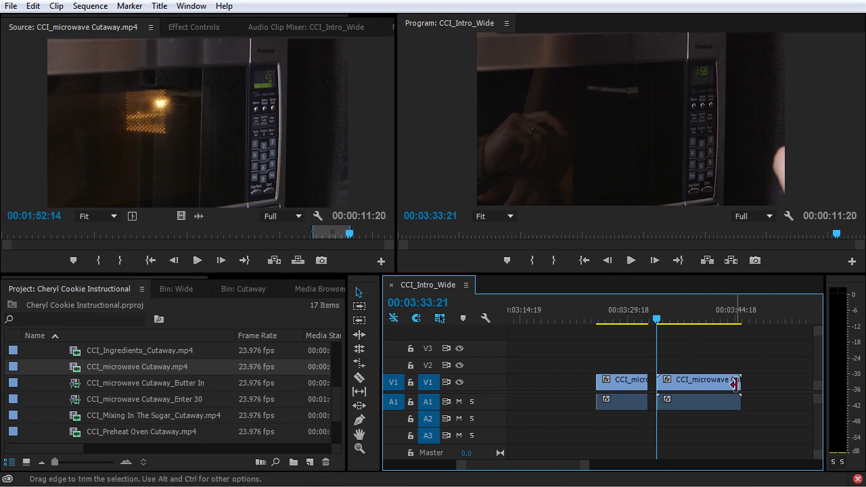
Edit the Enter 30 subclip in the project so that its start is earlier and its end is later in the master clip.
click(75, 403)
right_click(74, 404)
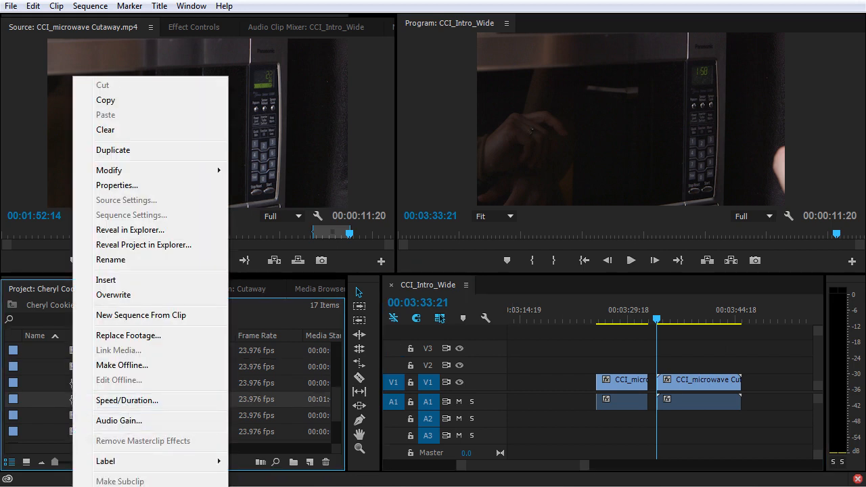
click(120, 486)
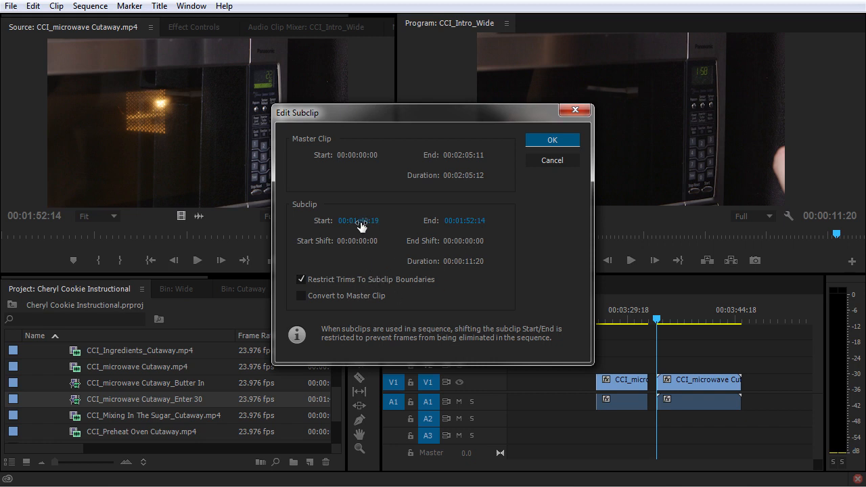
drag(359, 225, 327, 230)
drag(464, 221, 496, 232)
click(552, 140)
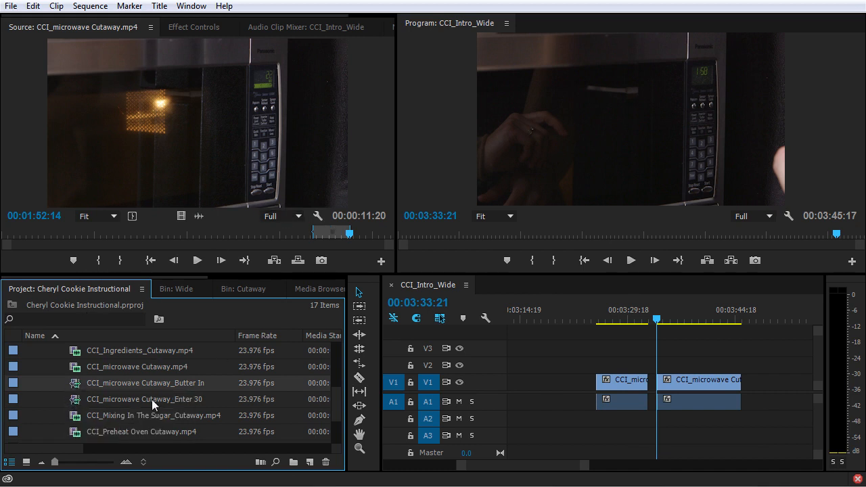
Open the CCI_microwave Cutaway.mp4 master clip in the Source Monitor and return to the CCI_Intro_Wide timeline.
double_click(78, 367)
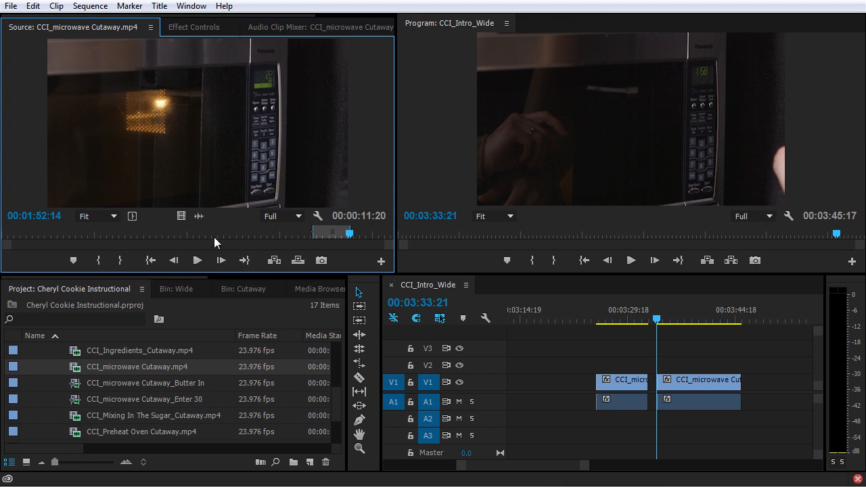
click(552, 354)
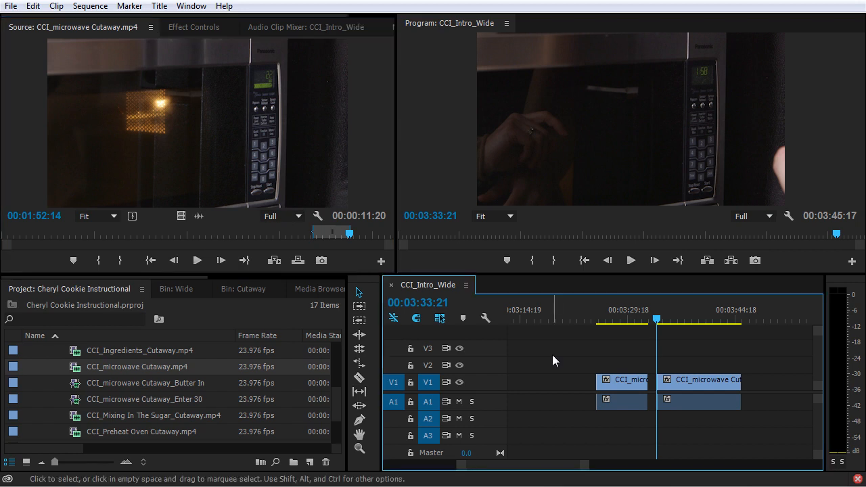